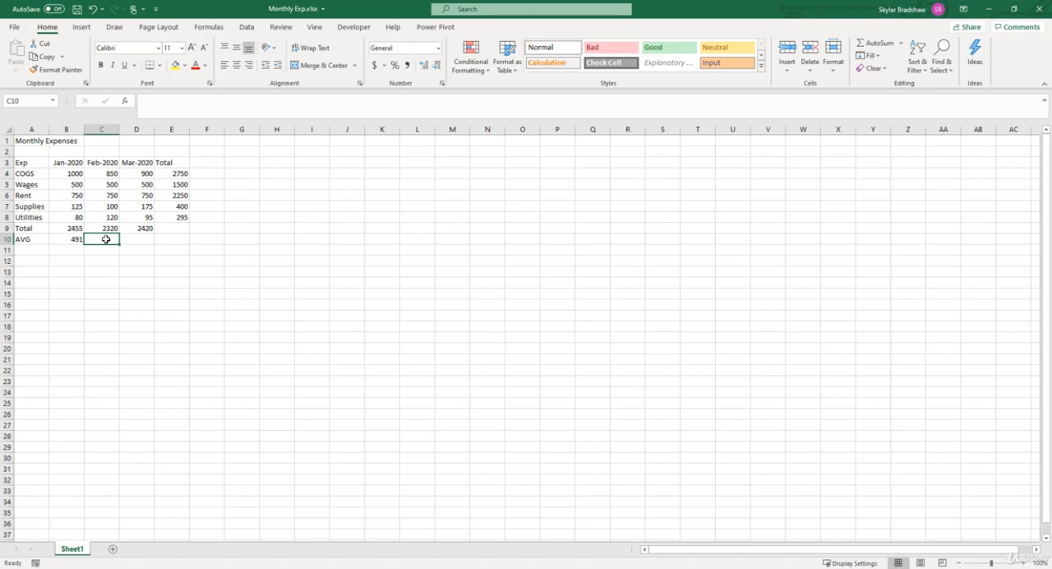
Step: Clear the contents of A10:B10, the row totals in E5:E8 and the column totals in C9:D9
left_click_drag(38, 238, 59, 239)
key("Delete")
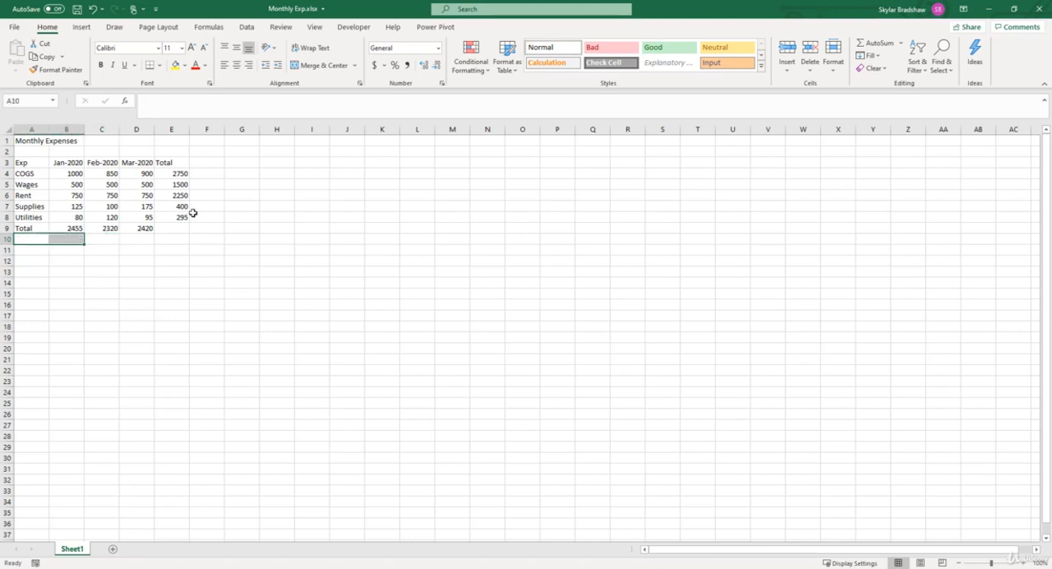
left_click_drag(172, 184, 168, 214)
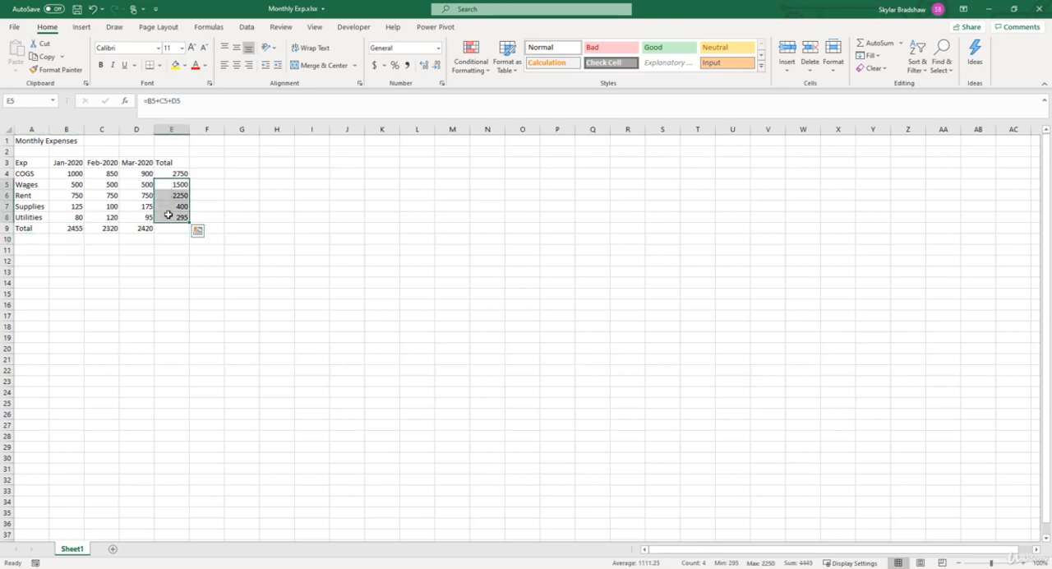
key("Delete")
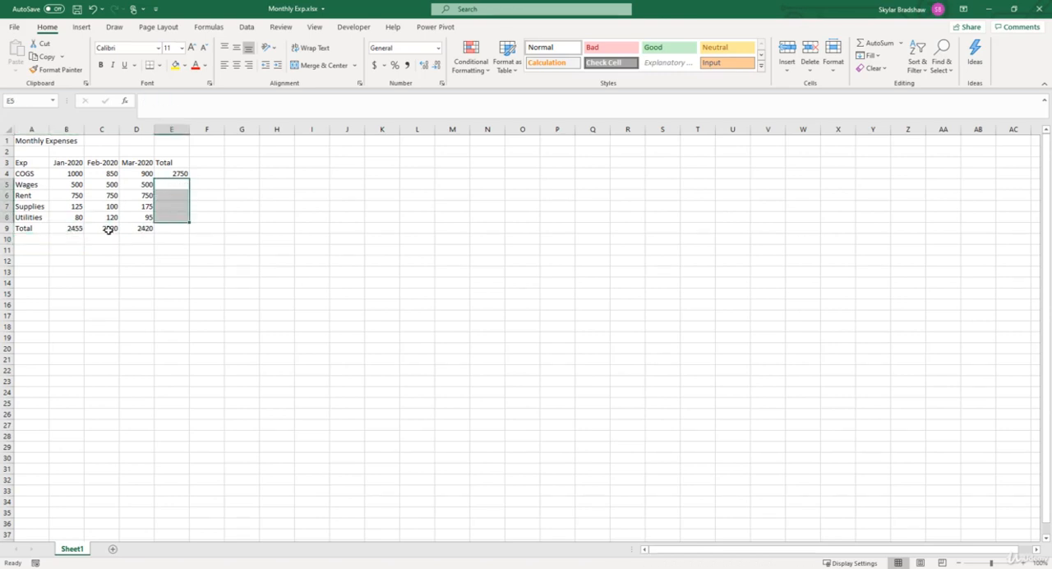
left_click_drag(107, 228, 130, 227)
key("Delete")
left_click(169, 228)
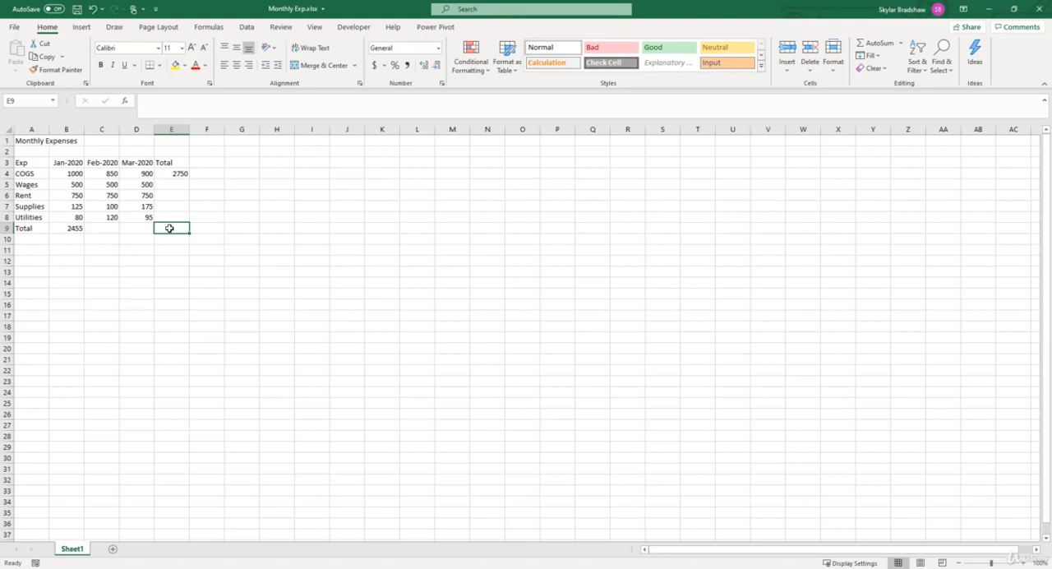
left_click(57, 227)
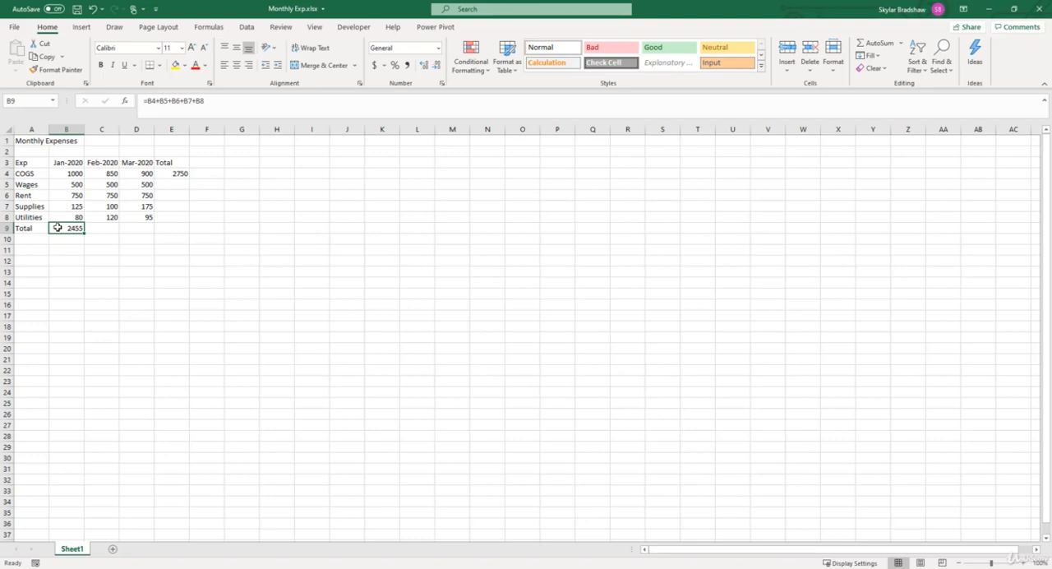
left_click(103, 229)
type("=")
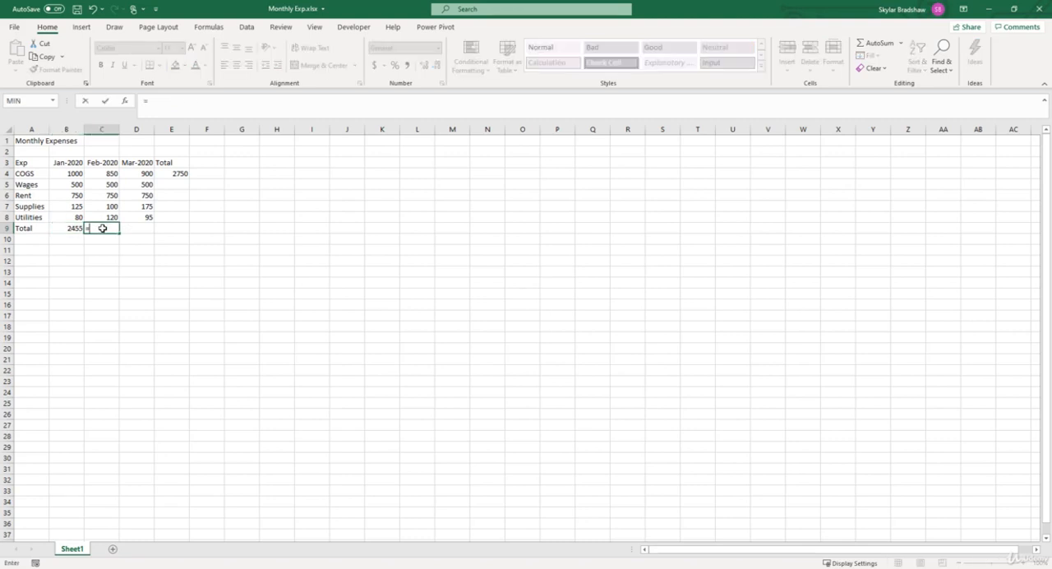
left_click(96, 174)
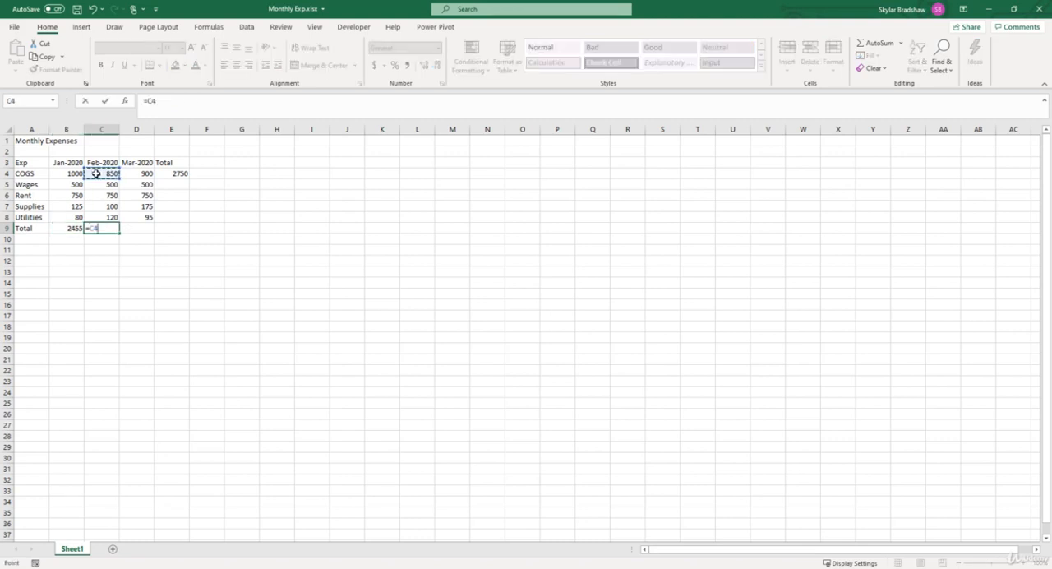
type("+")
left_click(99, 185)
type("+")
left_click(102, 197)
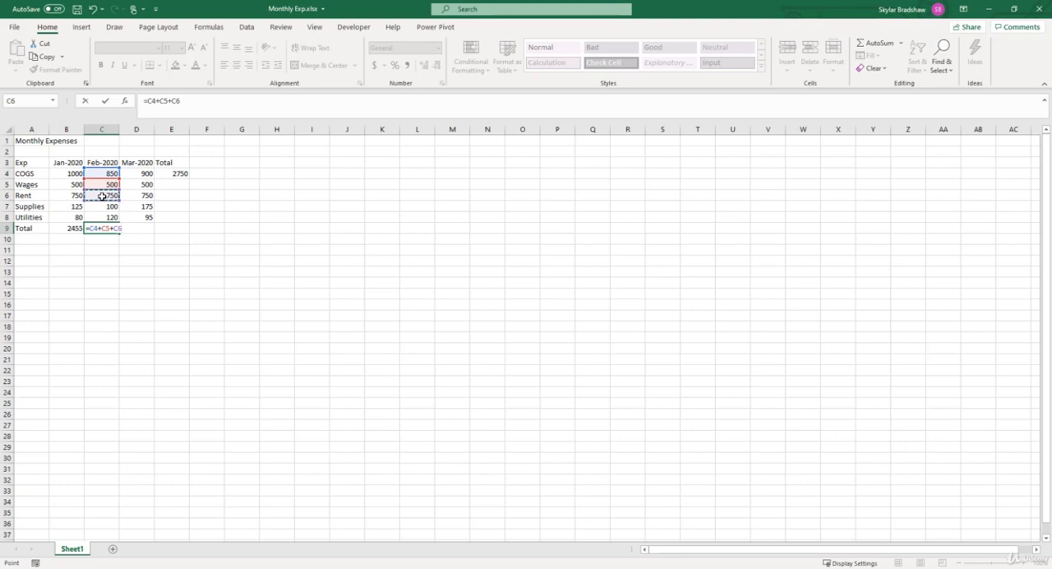
key("Escape")
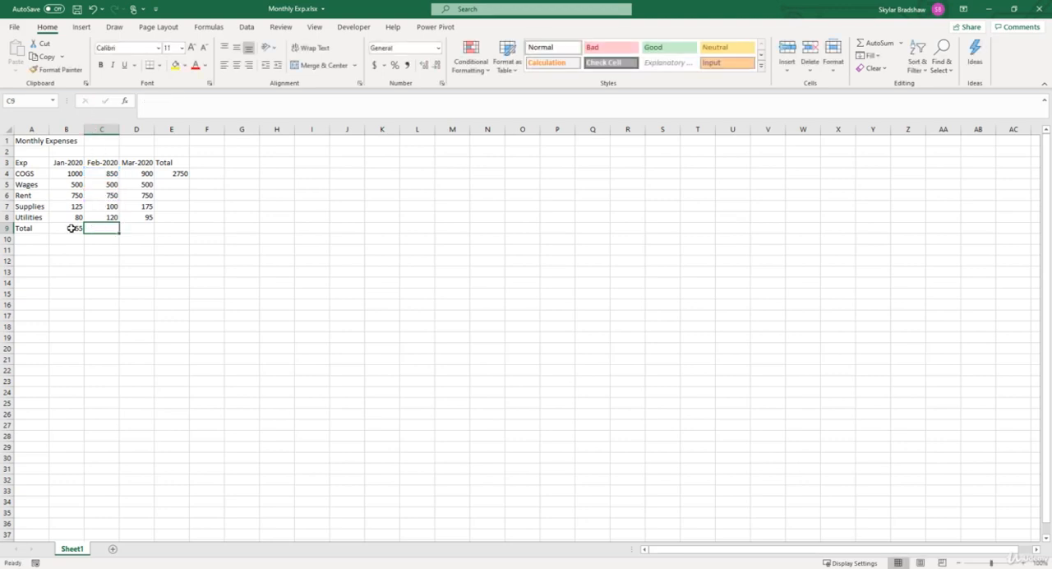
Step: Copy the January total formula from B9 into the February total cell C9
left_click(55, 228)
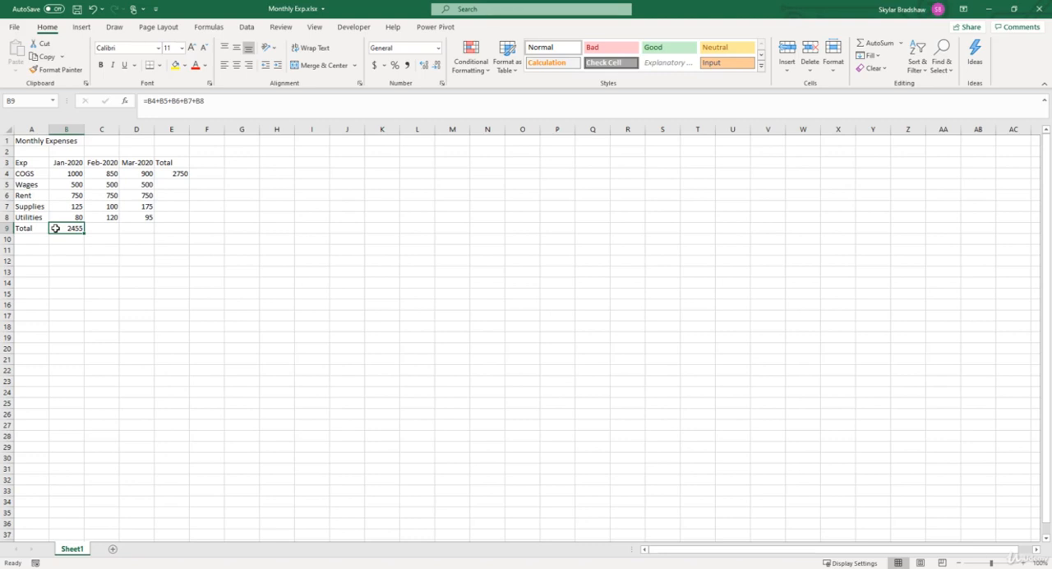
key("ctrl+c")
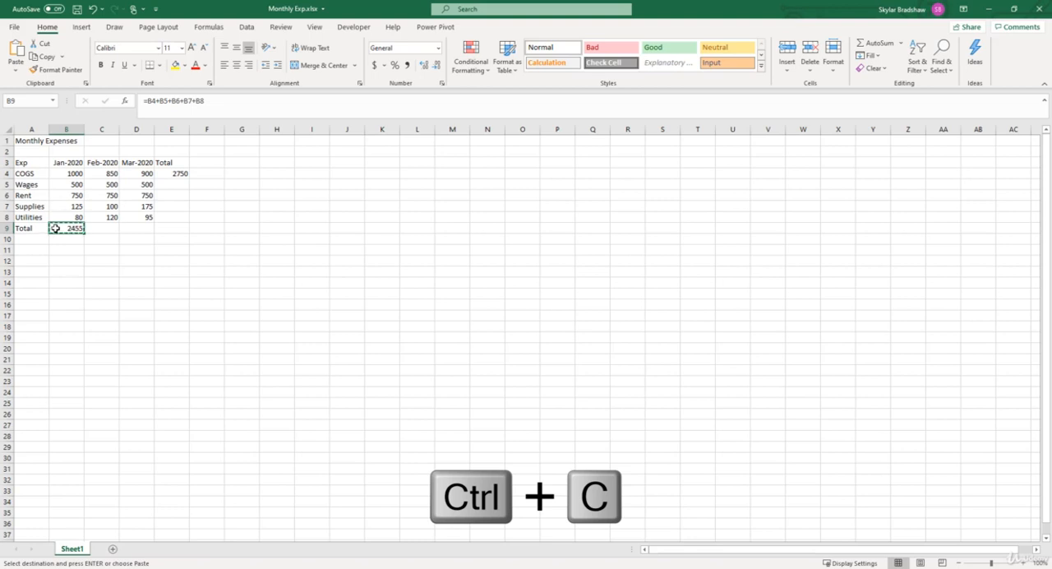
left_click(95, 228)
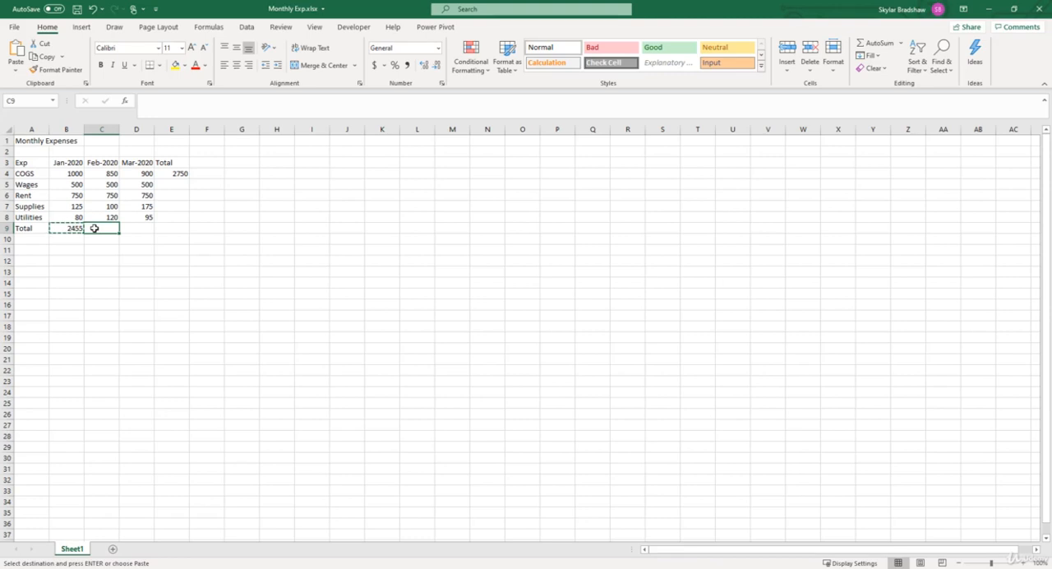
key("ctrl+v")
left_click(61, 227)
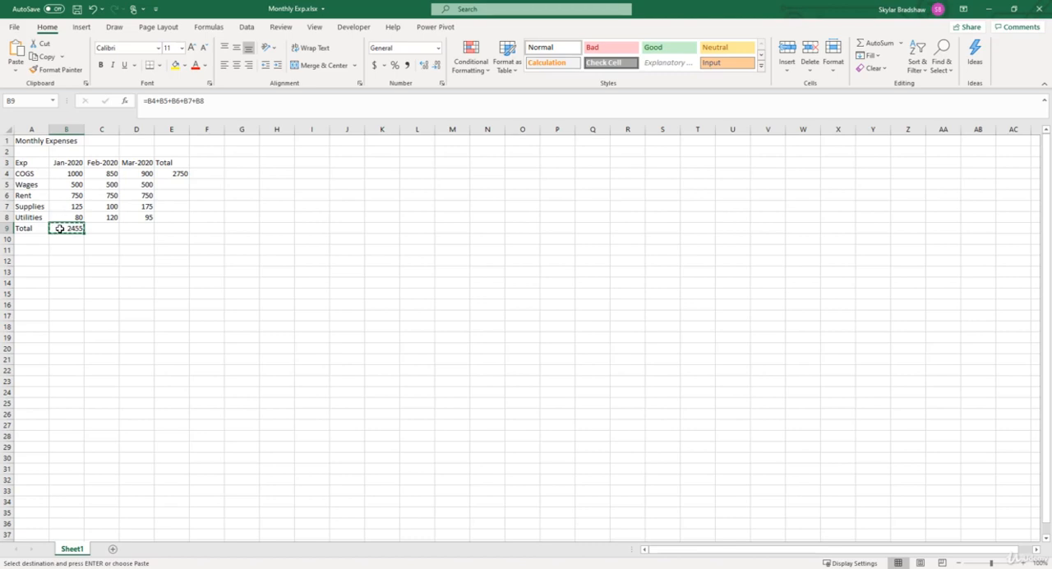
left_click(95, 230)
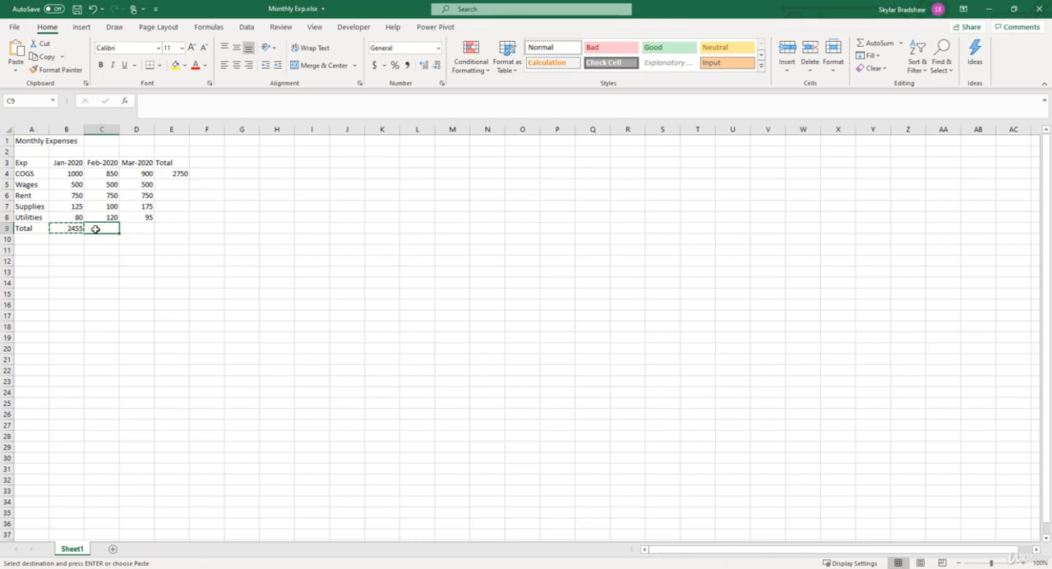
key("ctrl+v")
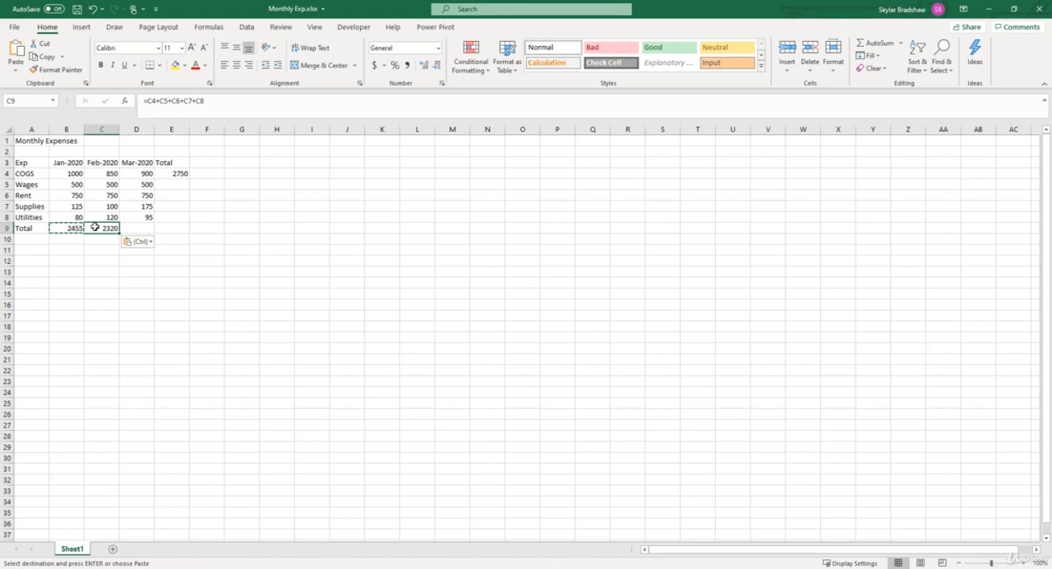
Step: Paste the copied total formula into the March total cell D9 and compare it with the formula in B9
left_click(63, 228)
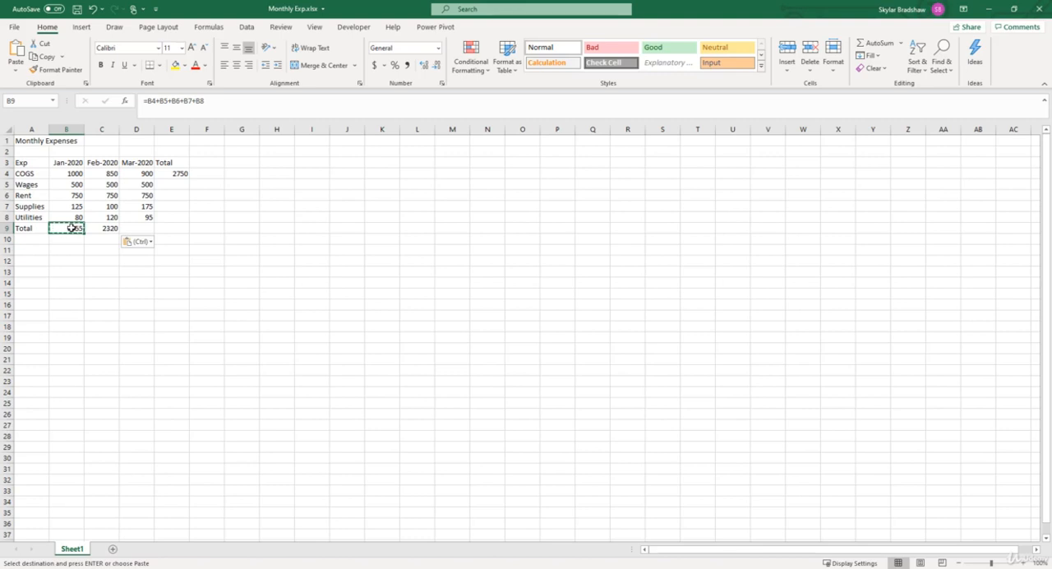
left_click(96, 227)
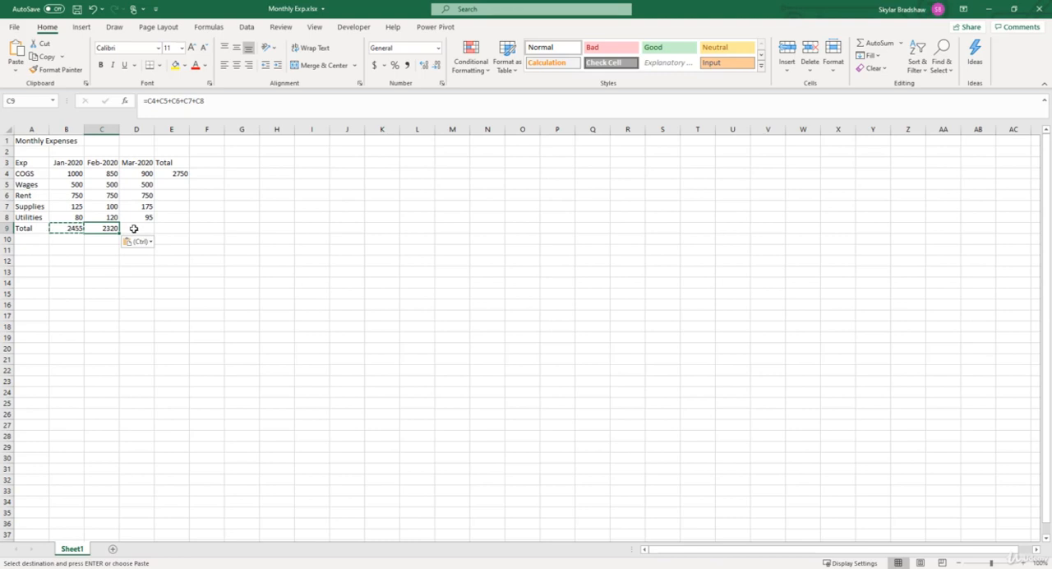
left_click(133, 228)
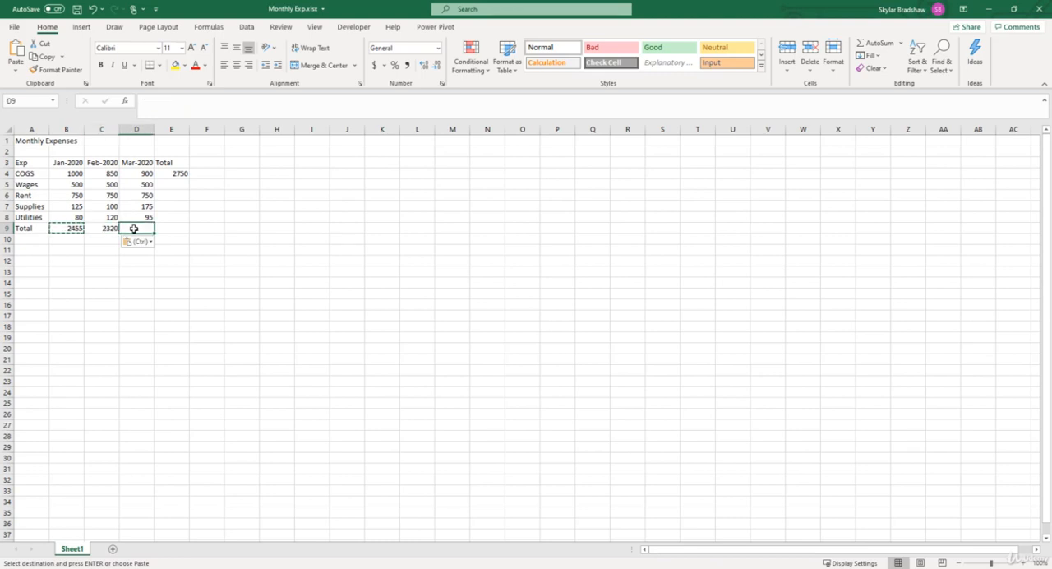
key("ctrl+v")
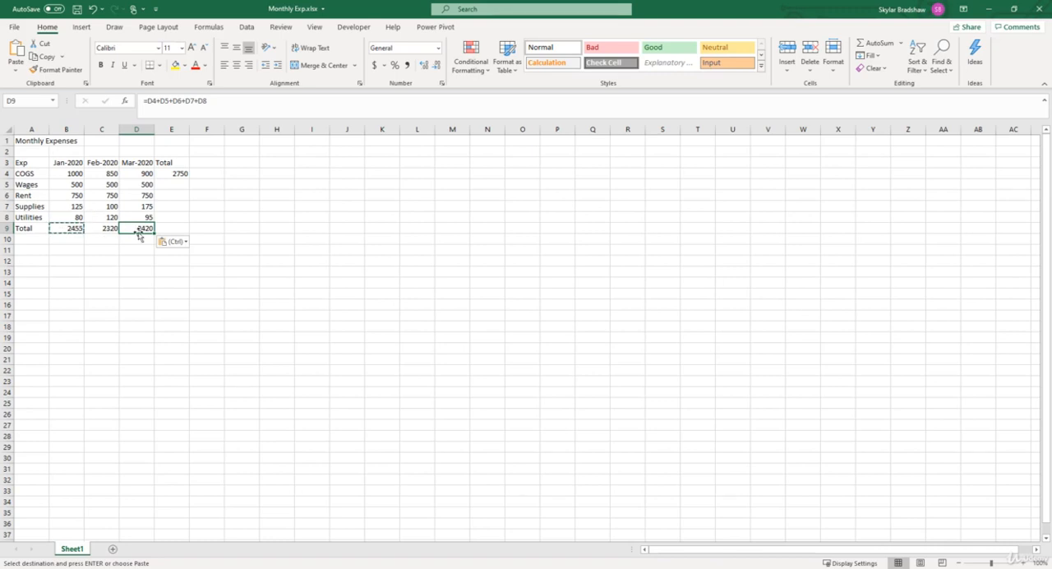
left_click(69, 228)
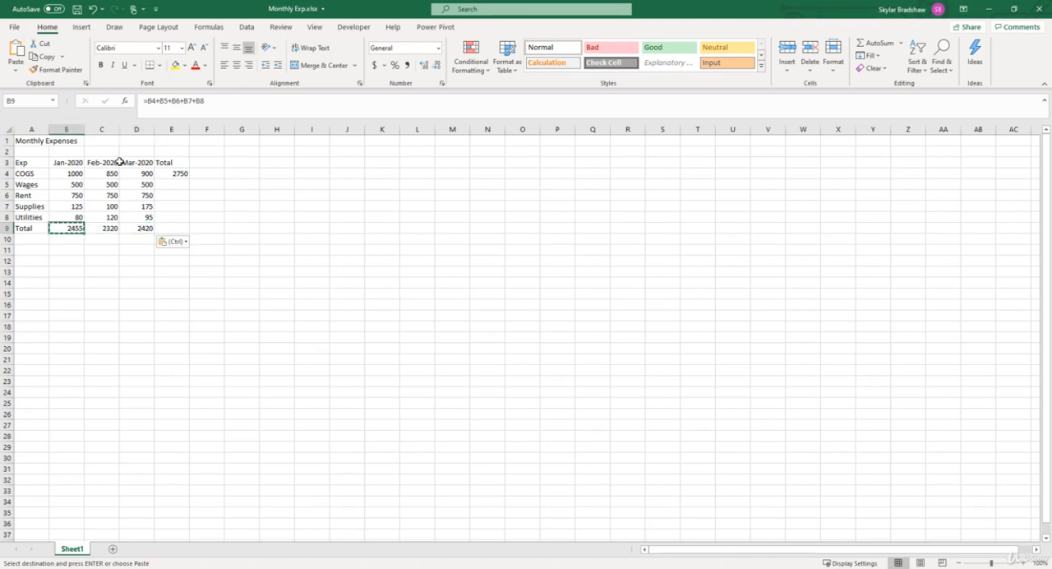
left_click(129, 229)
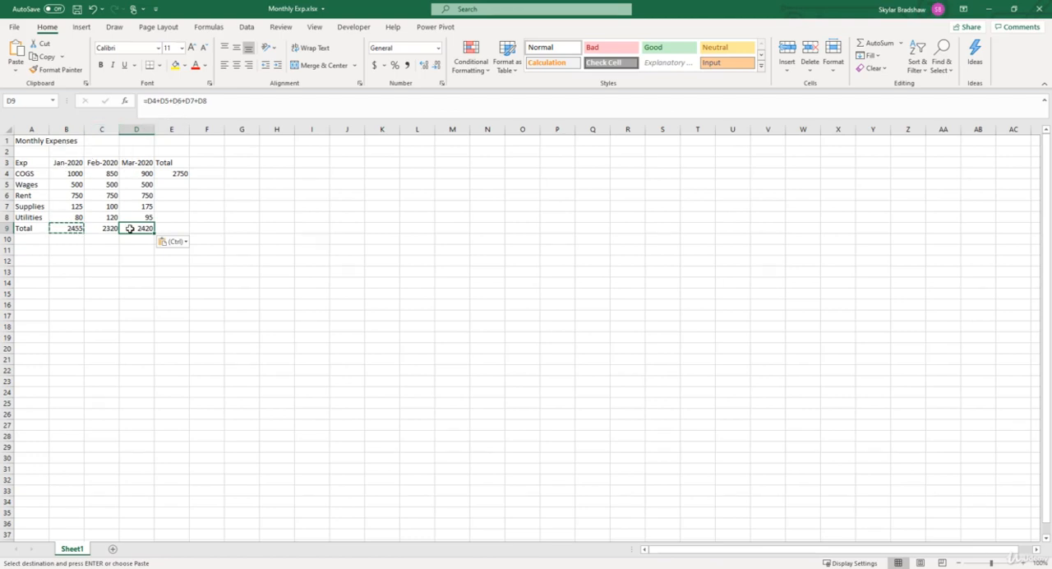
left_click(171, 108)
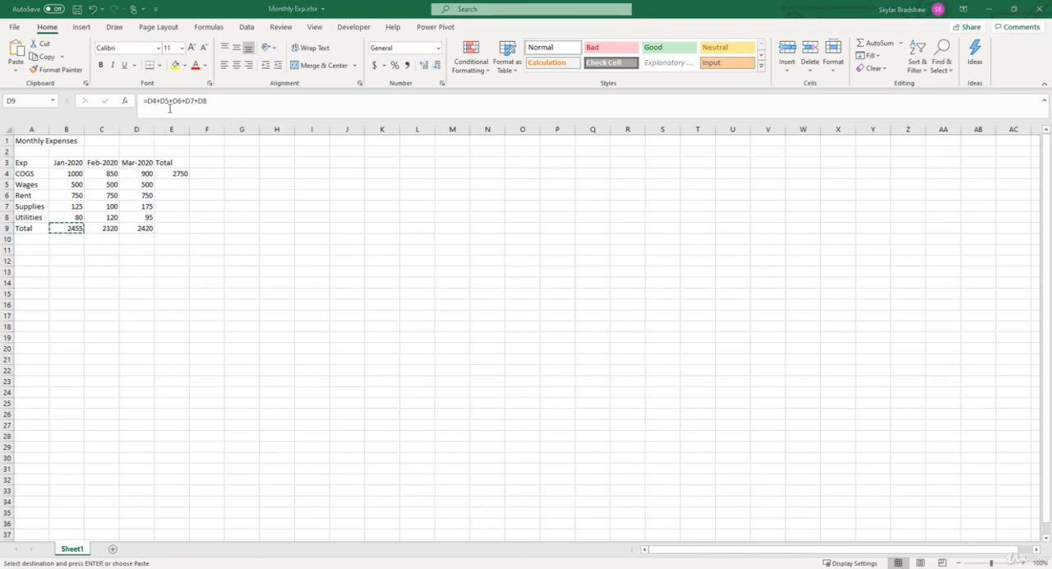
Step: Fill the COGS total formula from E4 down through E9 and check the formulas in E4 to E6
left_click(166, 174)
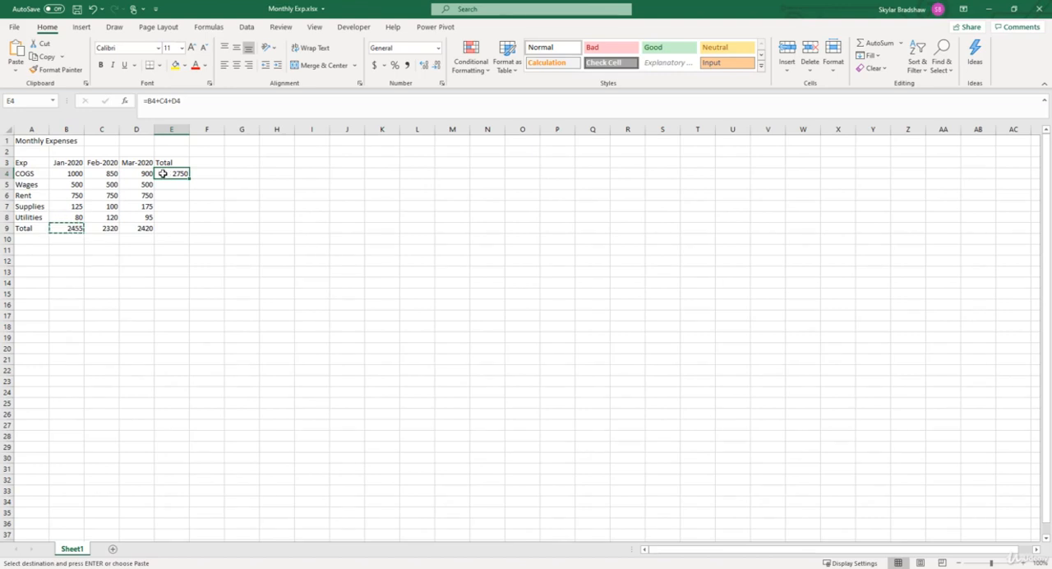
left_click(163, 184)
left_click(163, 194)
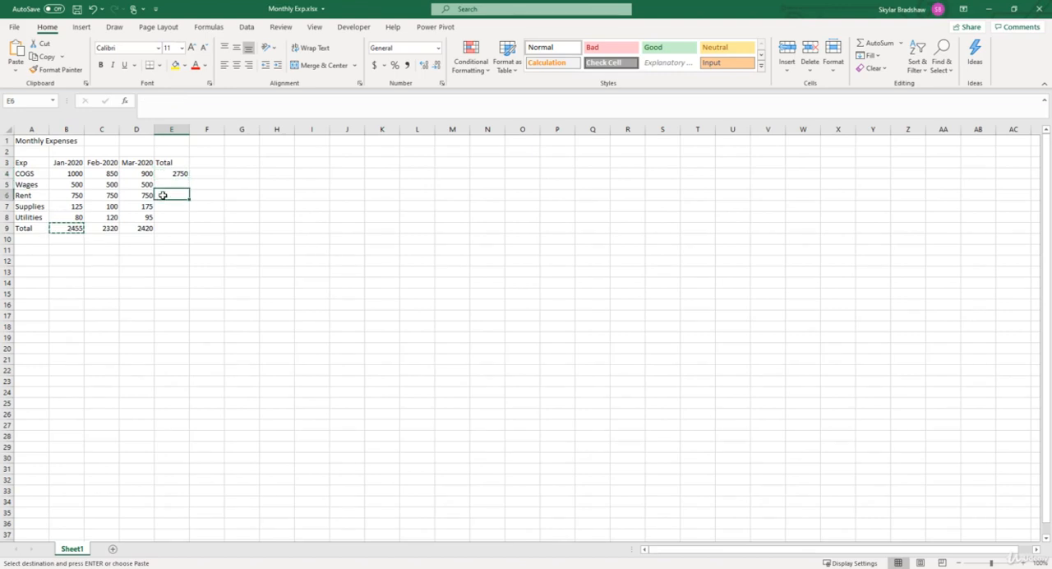
left_click(163, 205)
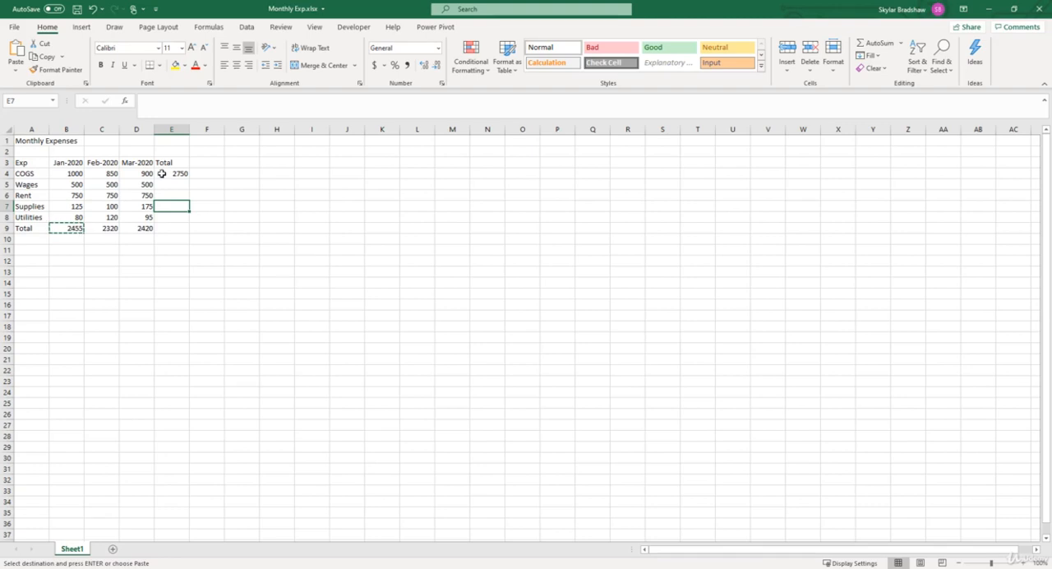
left_click(162, 173)
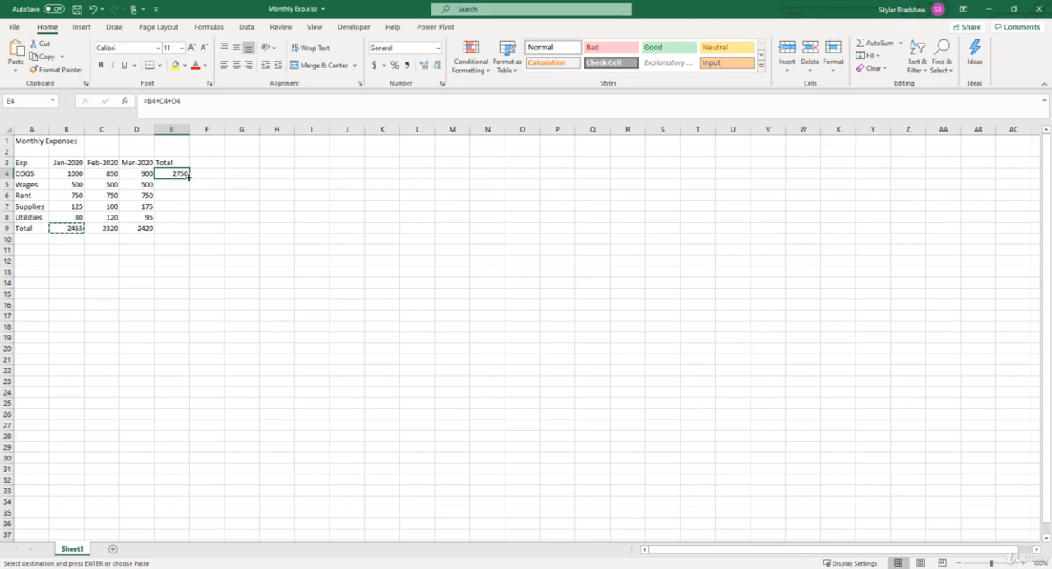
key("Escape")
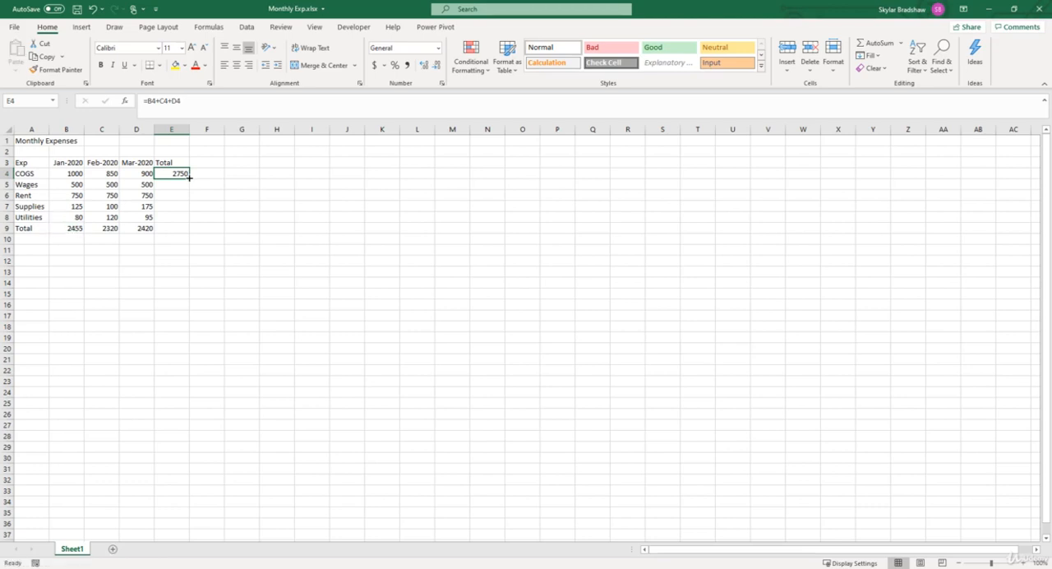
mouse_move(189, 176)
left_mouse_down()
mouse_move(190, 215)
mouse_move(190, 185)
mouse_move(282, 172)
mouse_move(190, 178)
left_mouse_up()
left_click_drag(190, 178, 183, 233)
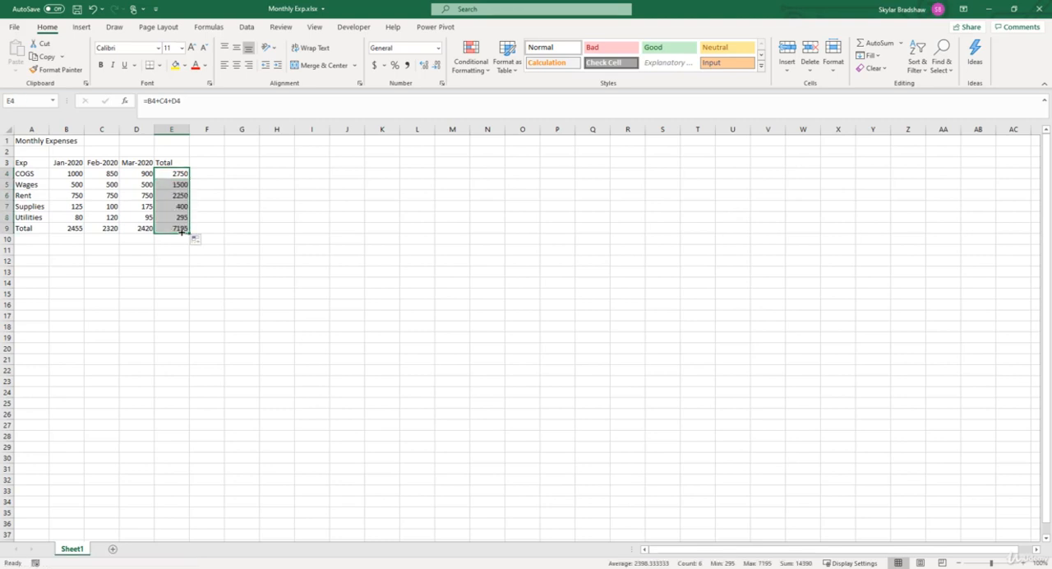
left_click(165, 170)
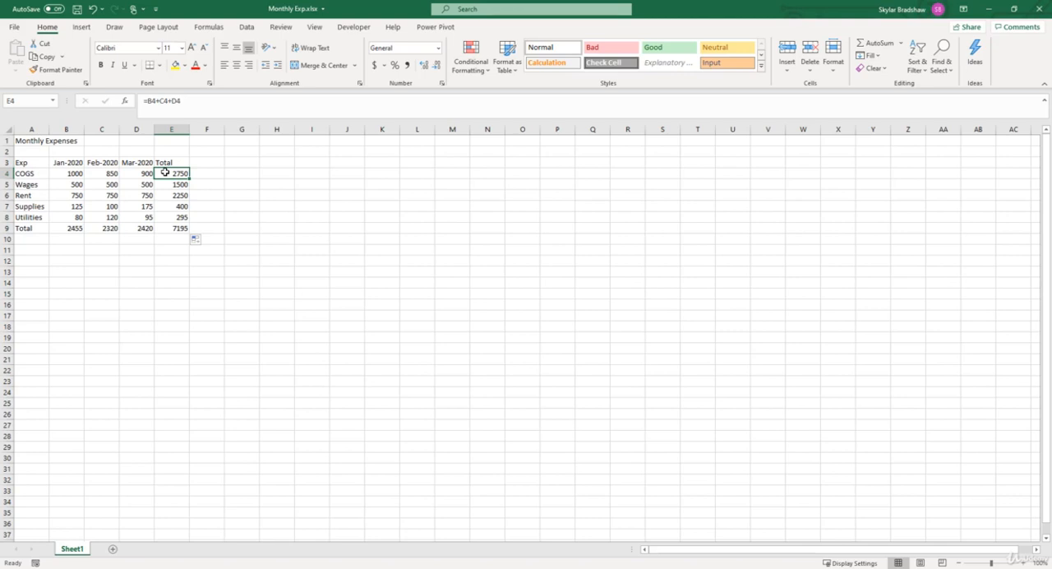
key("Down")
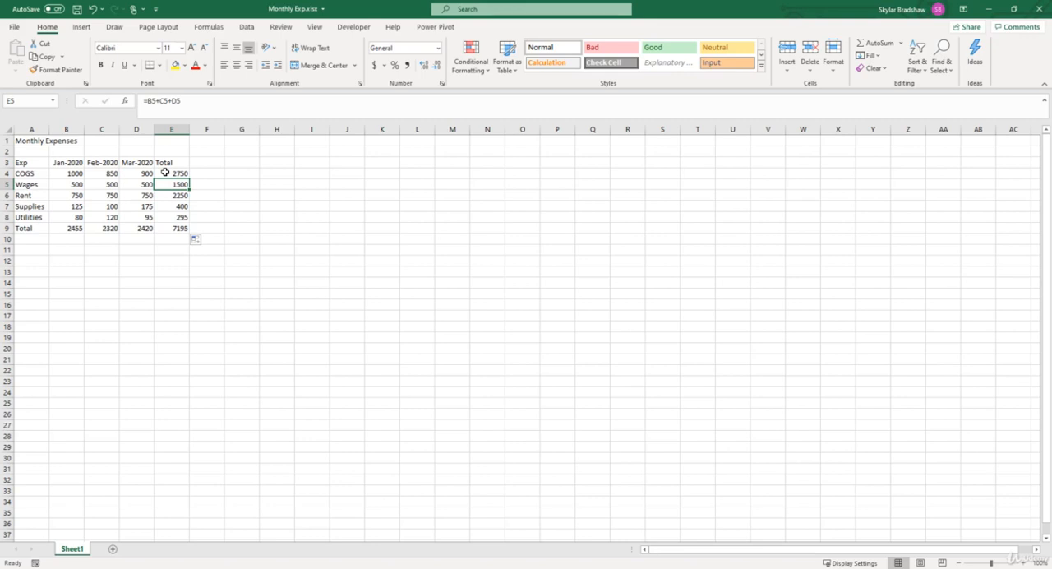
key("Down")
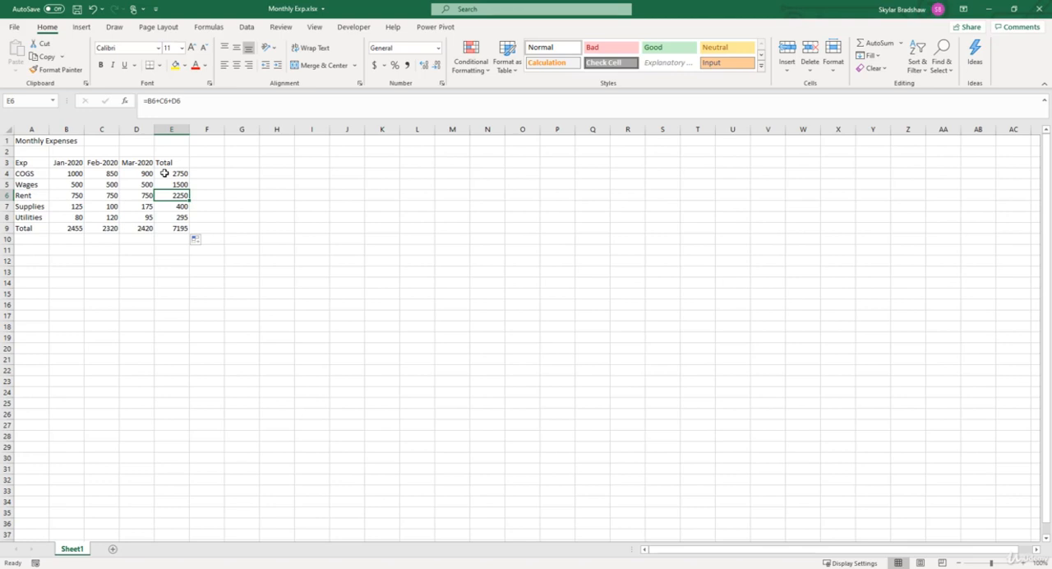
Step: Add the column heading "% of Total" in cell F3
left_click(204, 164)
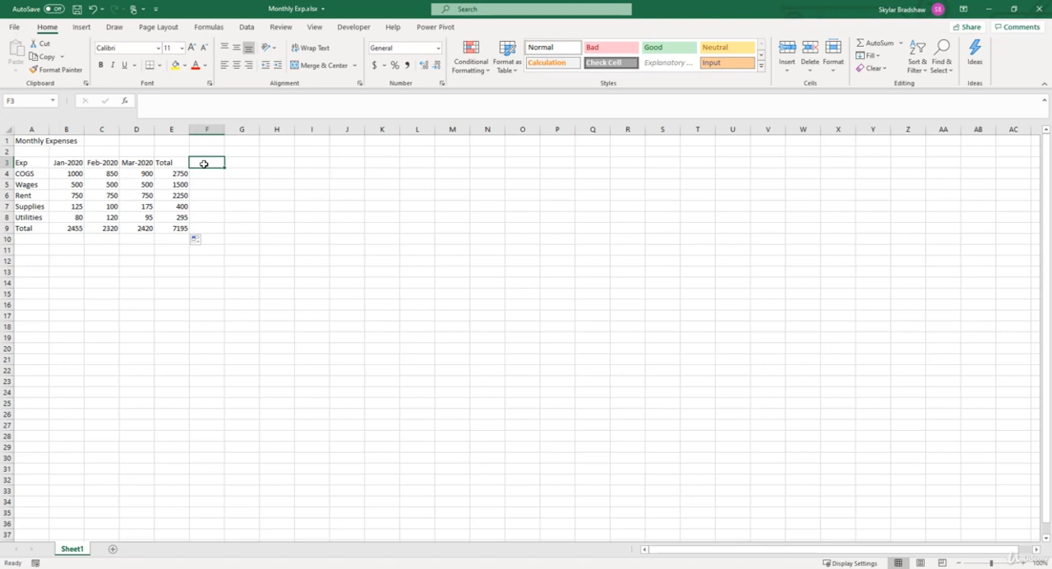
type("% of Tot")
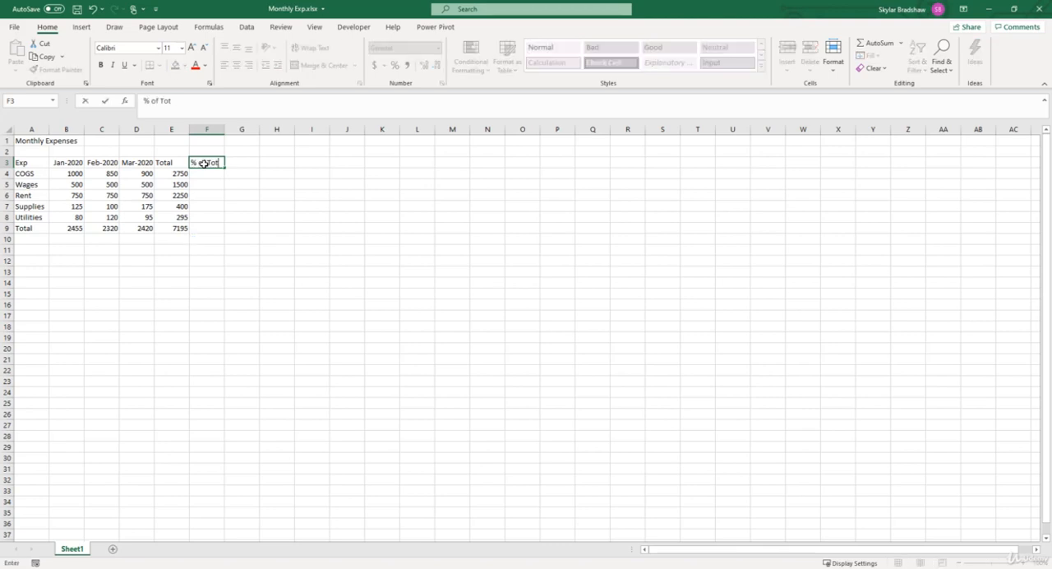
type("al")
key("Return")
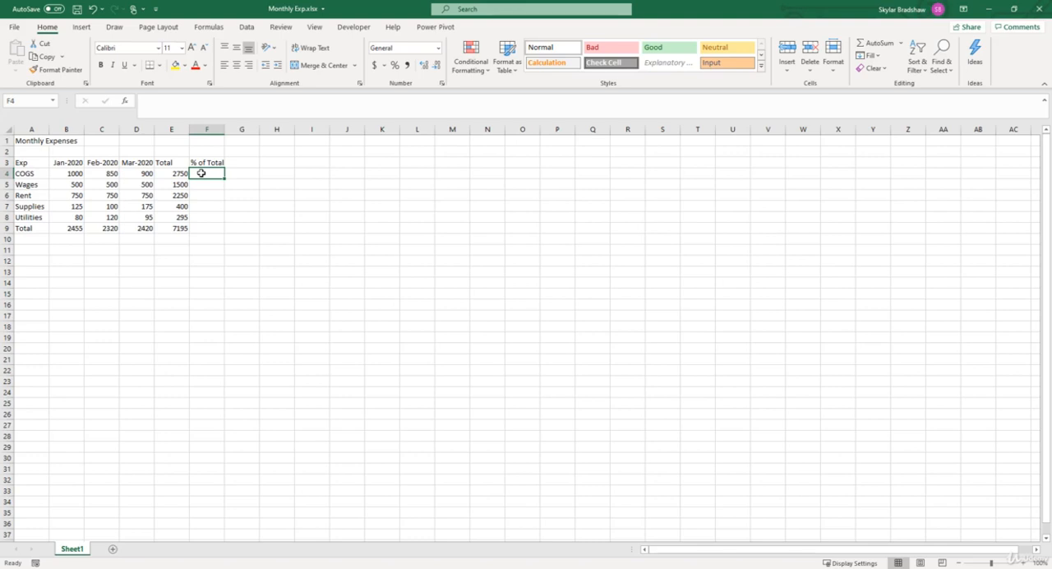
Step: Enter the formula =E4/E9 in cell F4 to calculate the COGS share of total expenses
type("=")
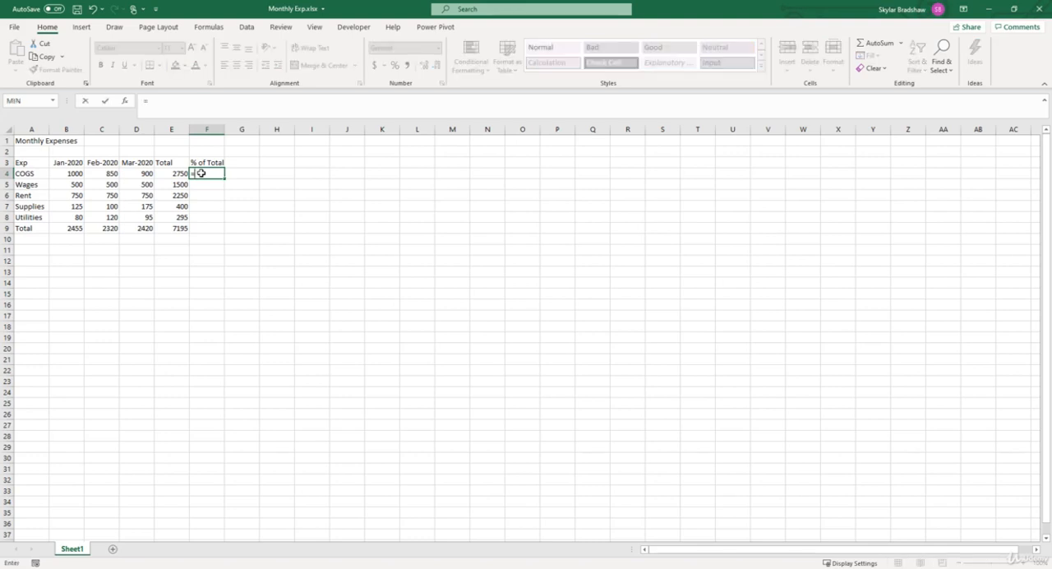
left_click(169, 173)
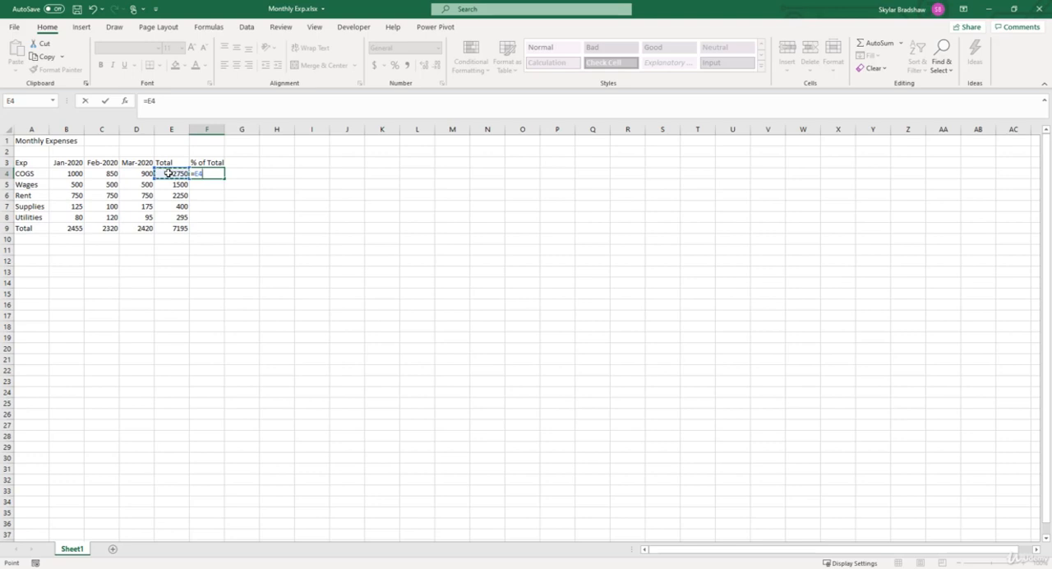
type("/")
left_click(164, 227)
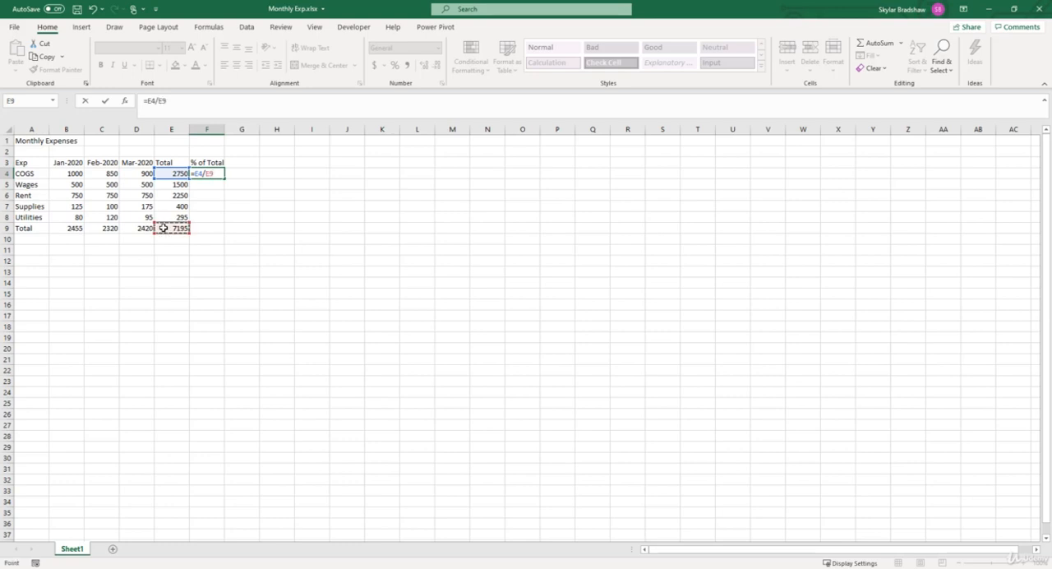
key("Return")
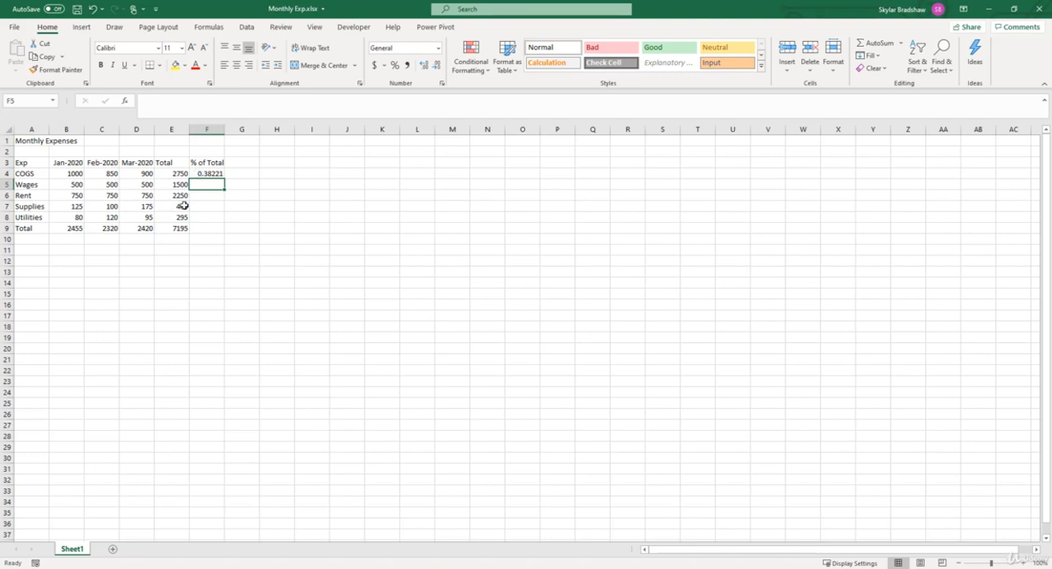
Step: Fill the COGS percentage formula from F4 down through F8 and inspect the cell references in F4 and F5
left_click(194, 173)
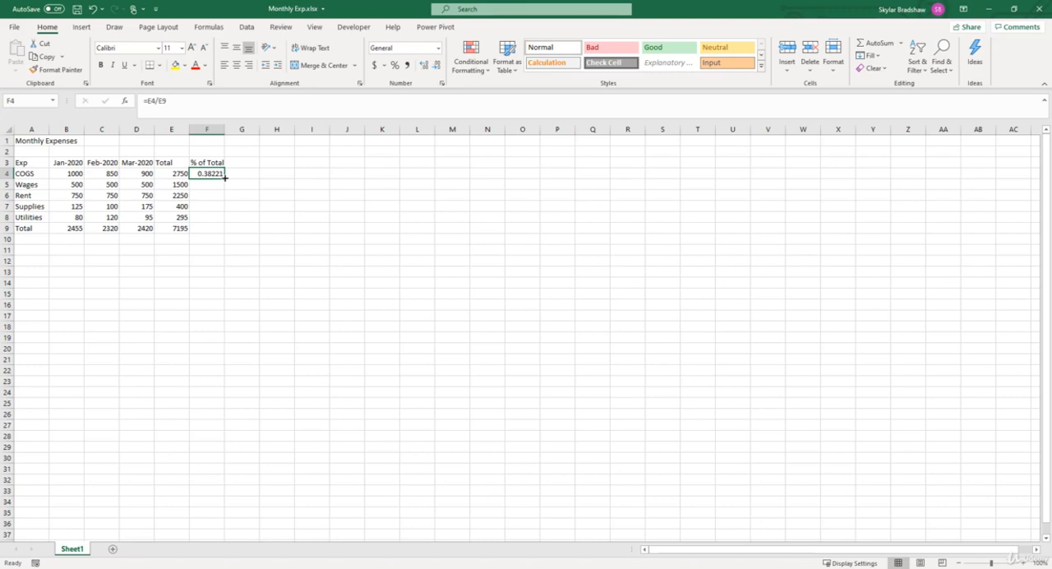
left_click_drag(225, 178, 220, 219)
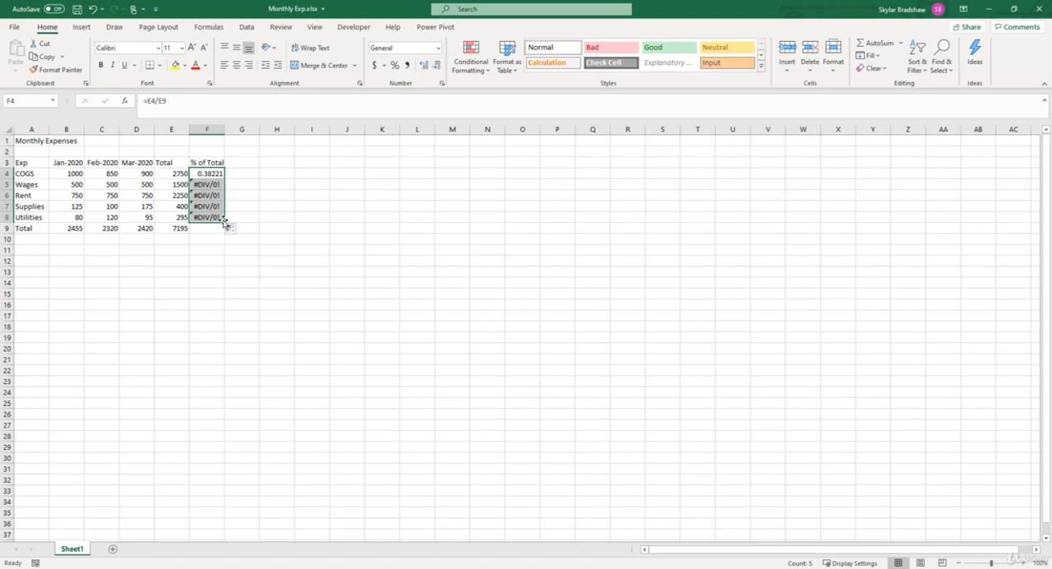
left_click(207, 173)
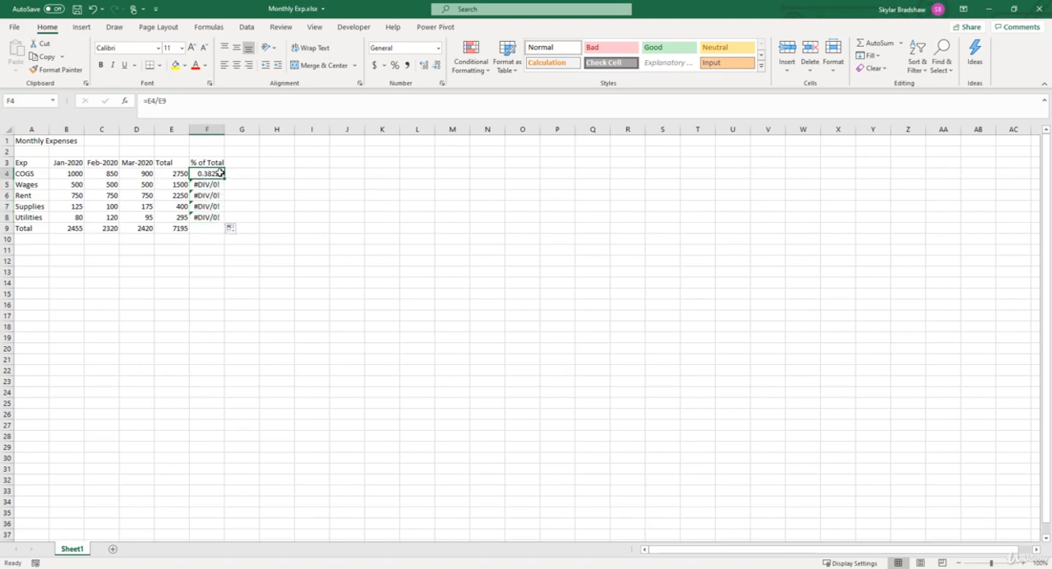
left_click(182, 101)
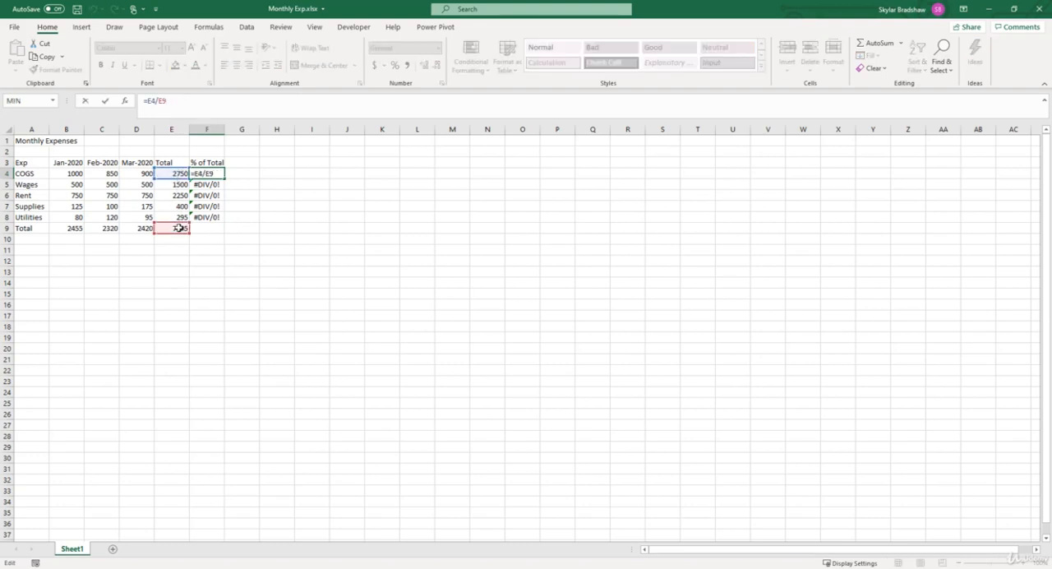
left_click(85, 101)
left_click(202, 186)
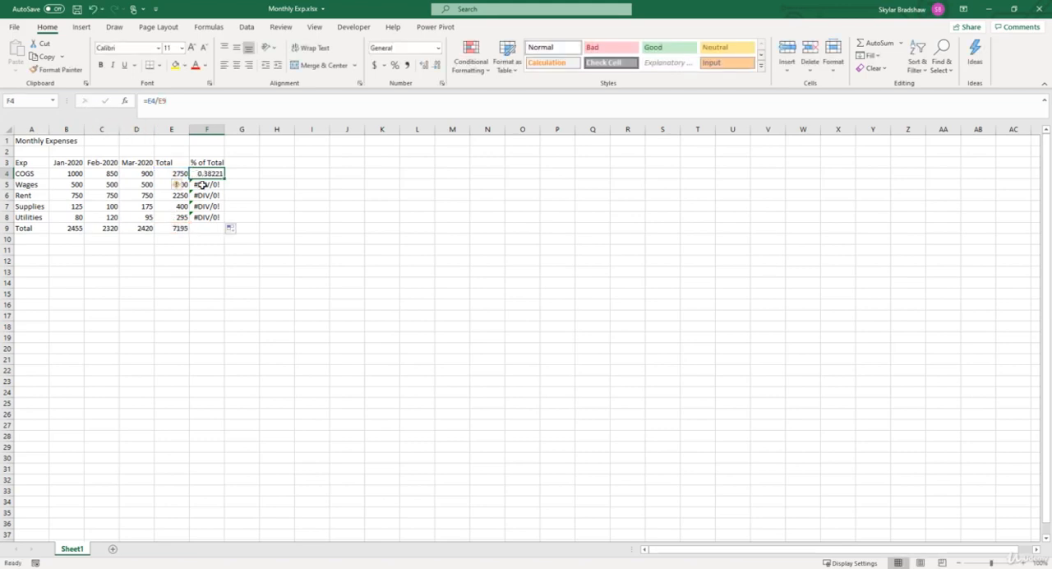
left_click(184, 101)
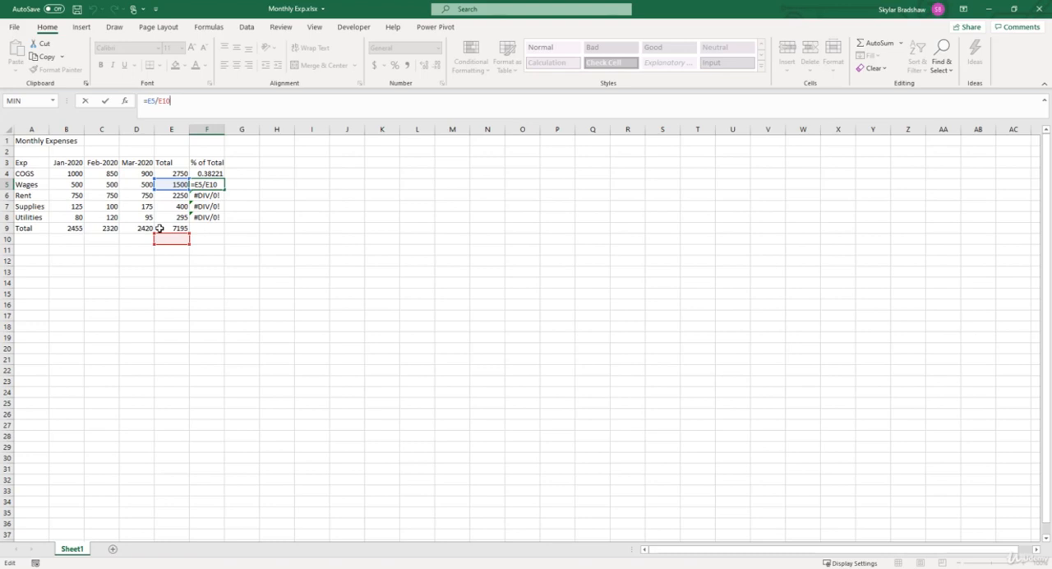
left_click(105, 100)
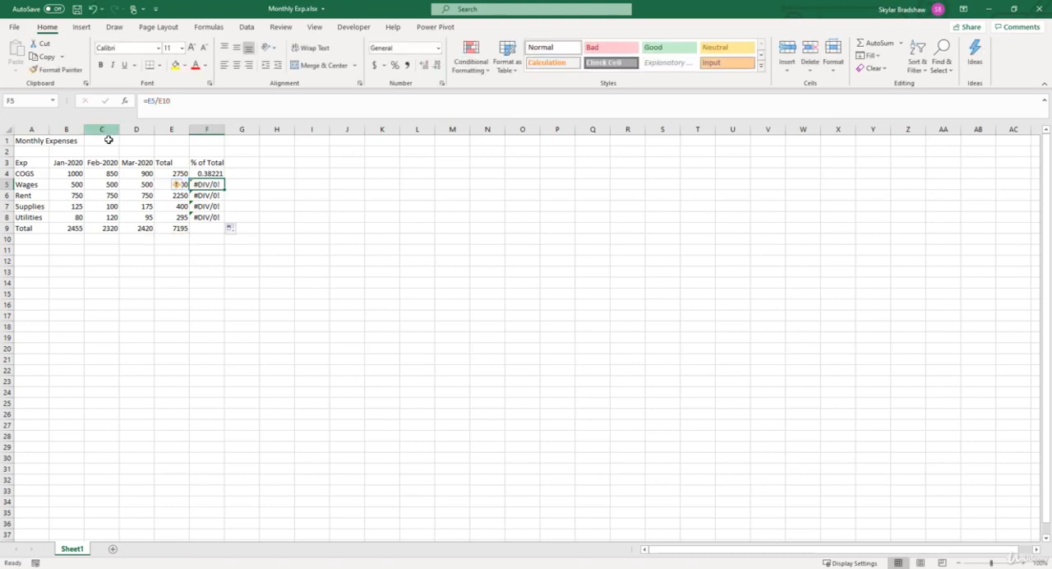
Step: Make the grand total reference absolute in the F4 formula, so that it reads =E4/$E$9
left_click(204, 174)
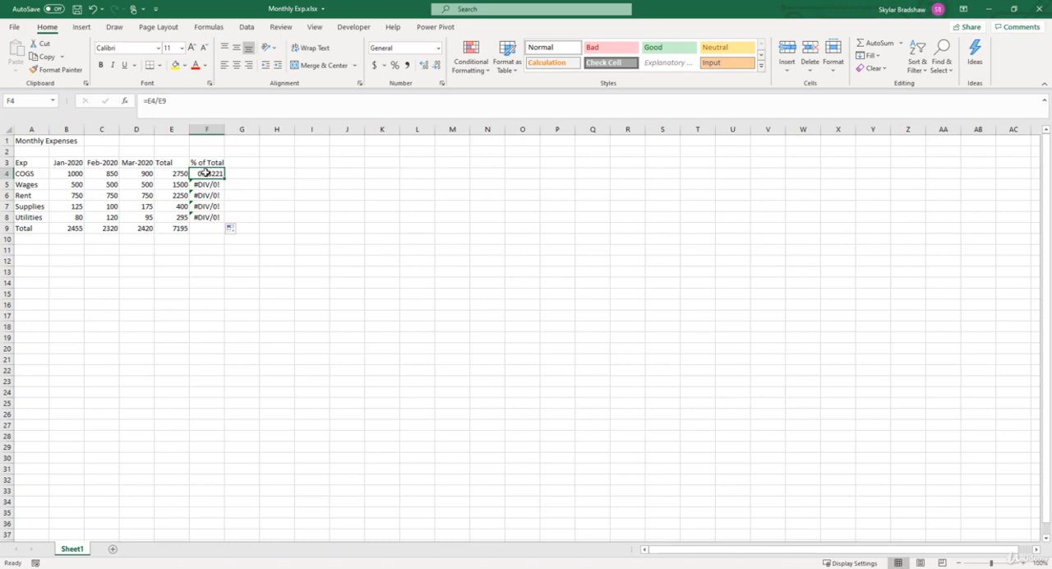
left_click(168, 100)
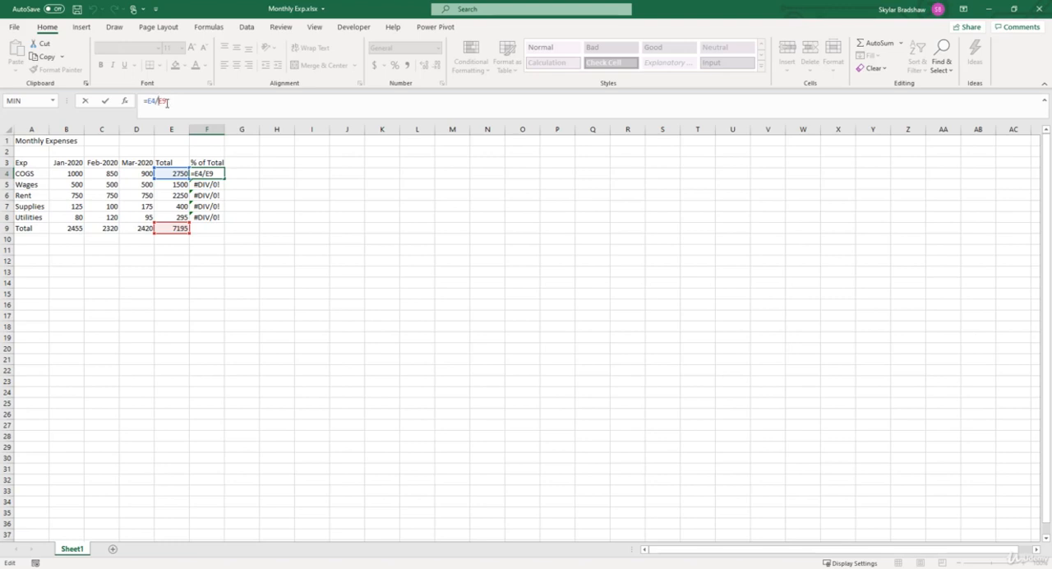
type("$E$")
key("F4")
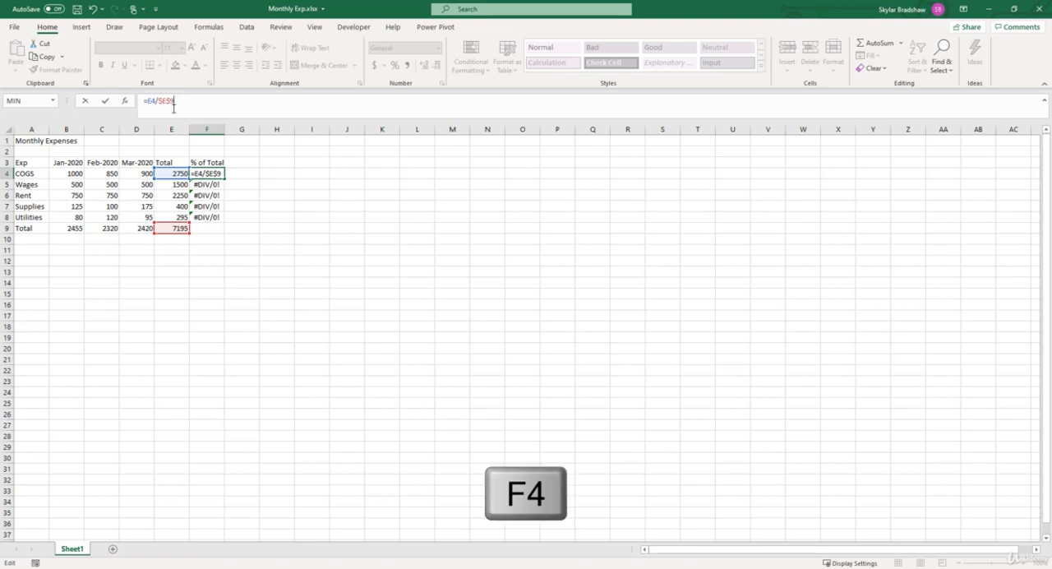
key("F4")
key("F4")
key("F4")
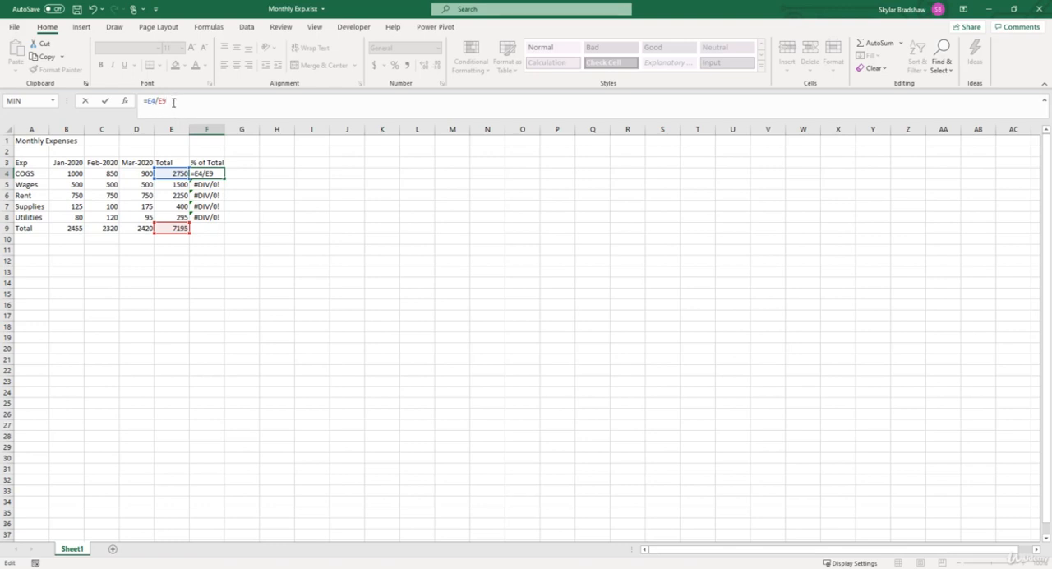
key("F4")
key("Return")
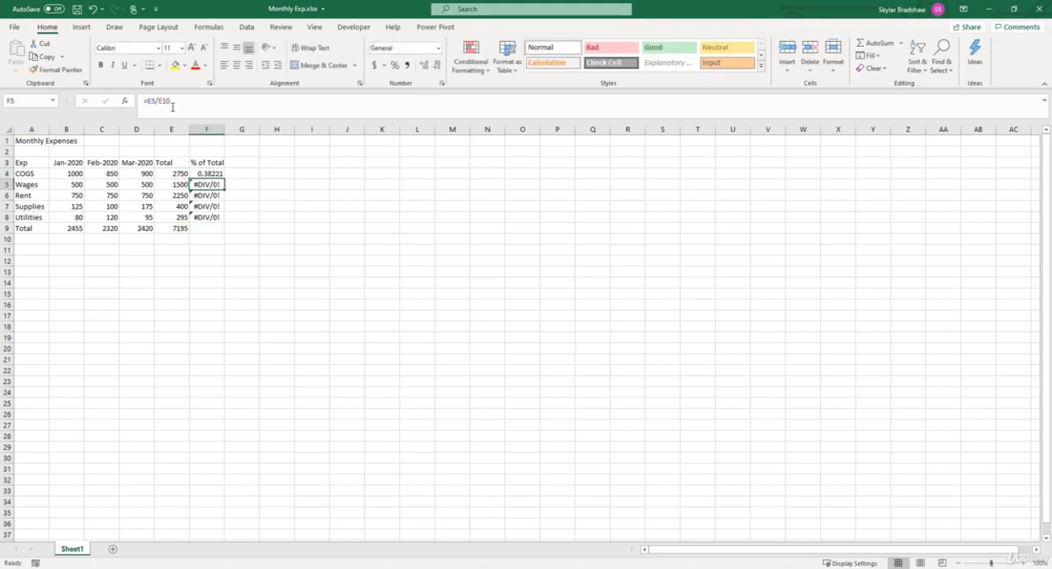
Step: Fill the corrected formula with the absolute reference from F4 down through F8 and check the formulas in F4 to F6
left_click(202, 174)
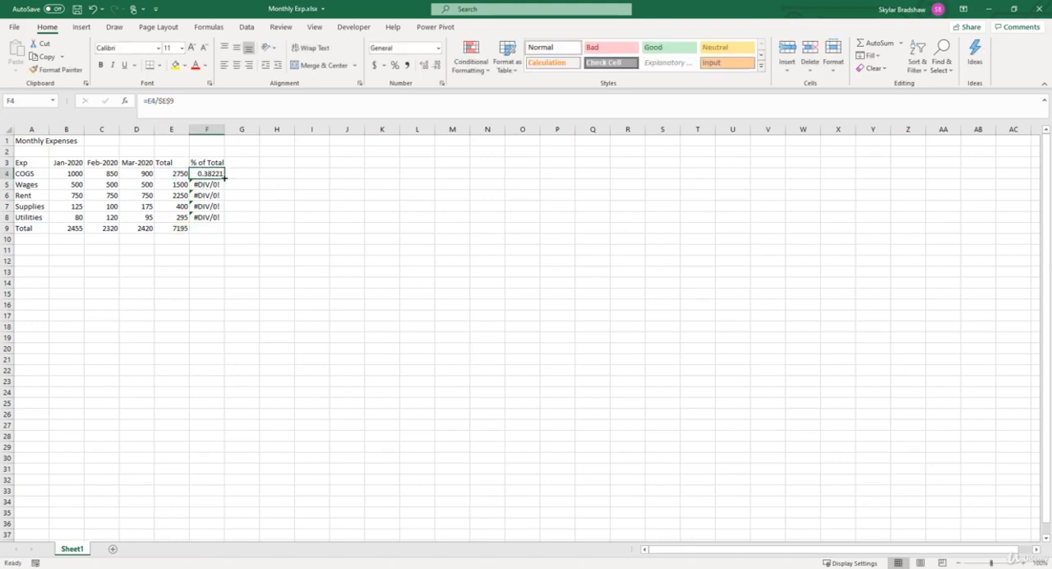
left_click_drag(223, 177, 221, 218)
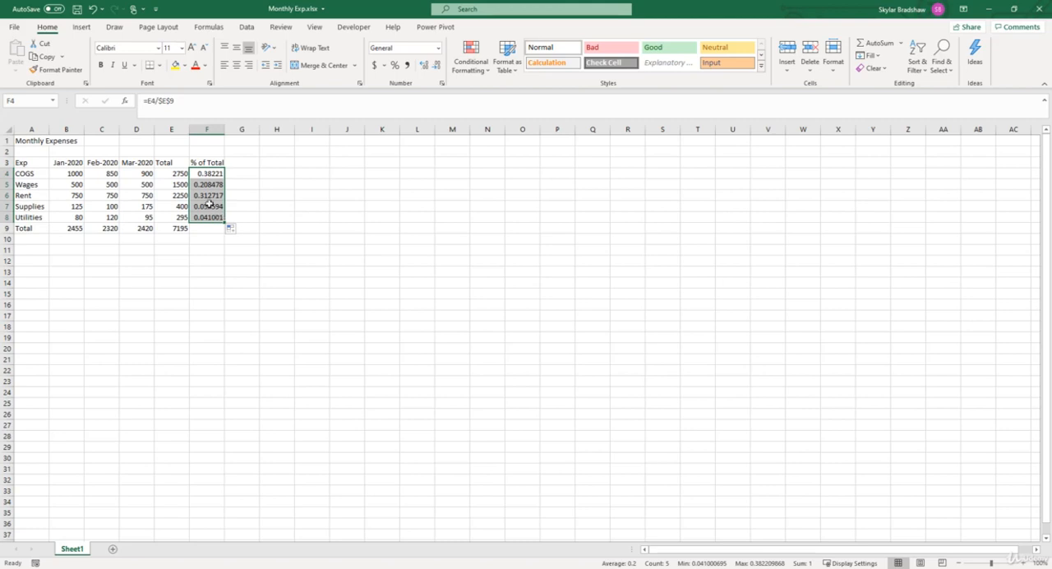
left_click(203, 175)
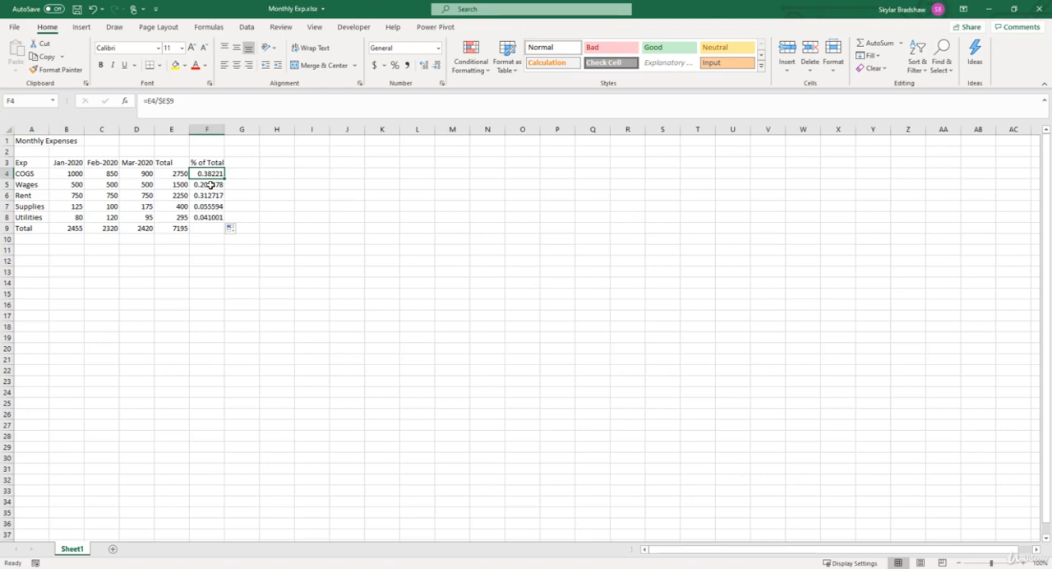
left_click(210, 186)
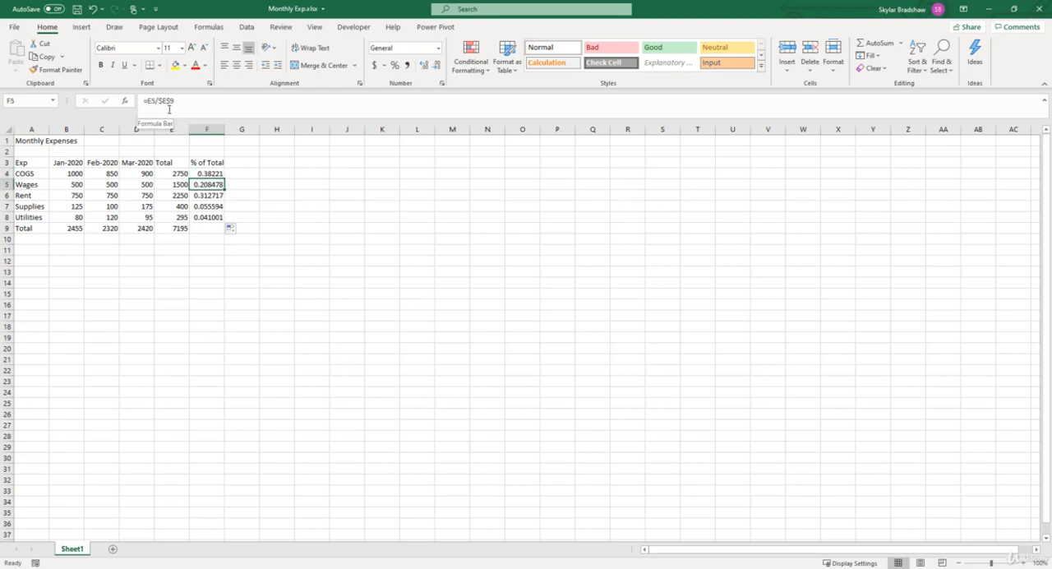
left_click(199, 194)
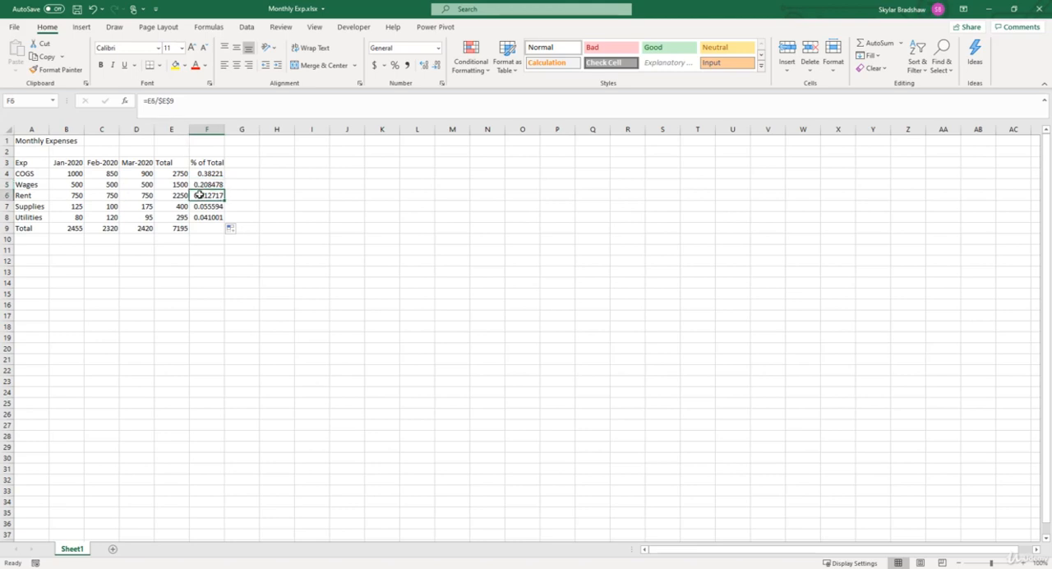